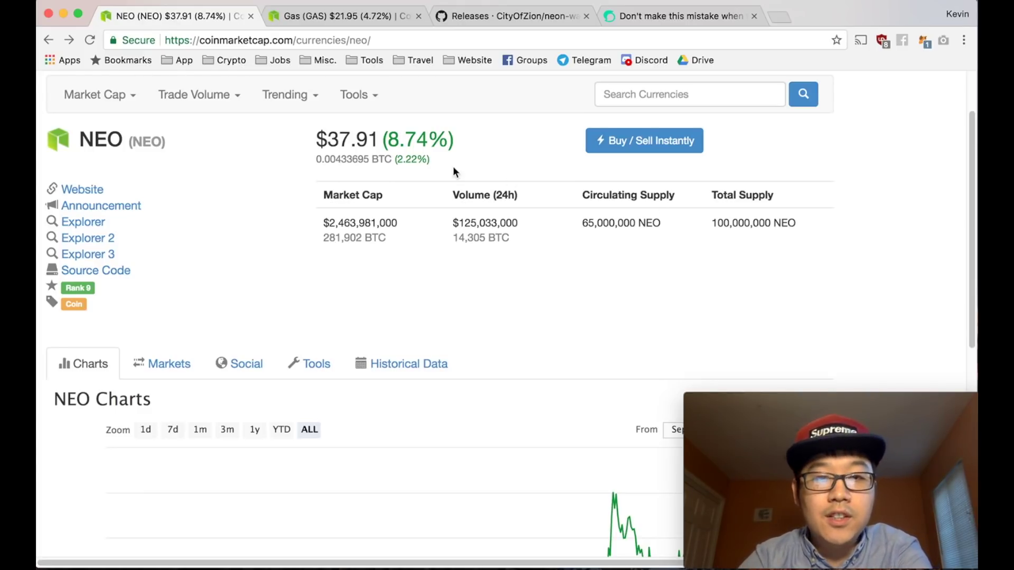
- Check the Gas price page, highlighting the Gas price and its daily change, then return to NEO price
scroll(436, 327, "down", 6)
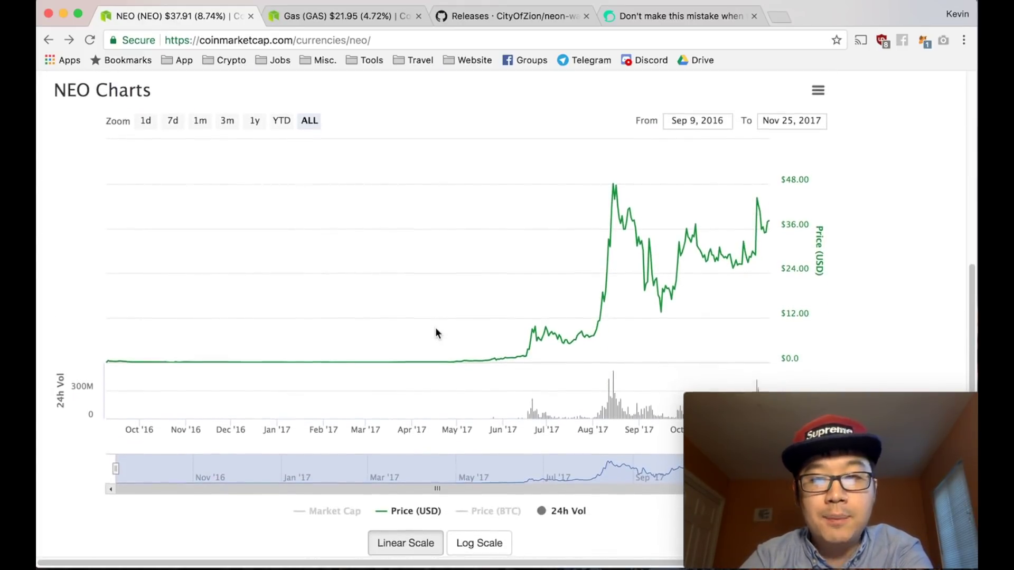
scroll(436, 333, "up", 1)
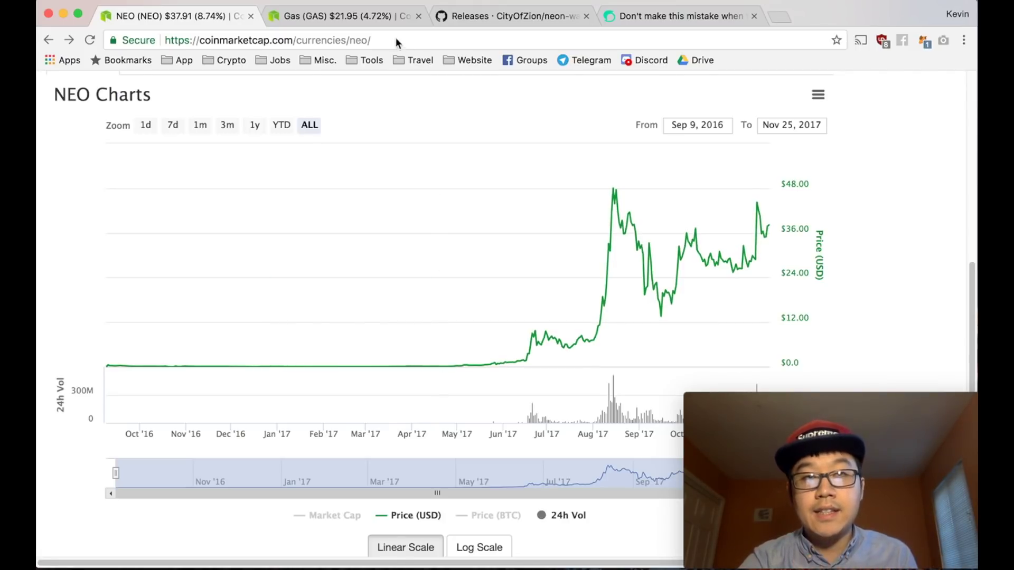
left_click(381, 18)
scroll(407, 233, "down", 1)
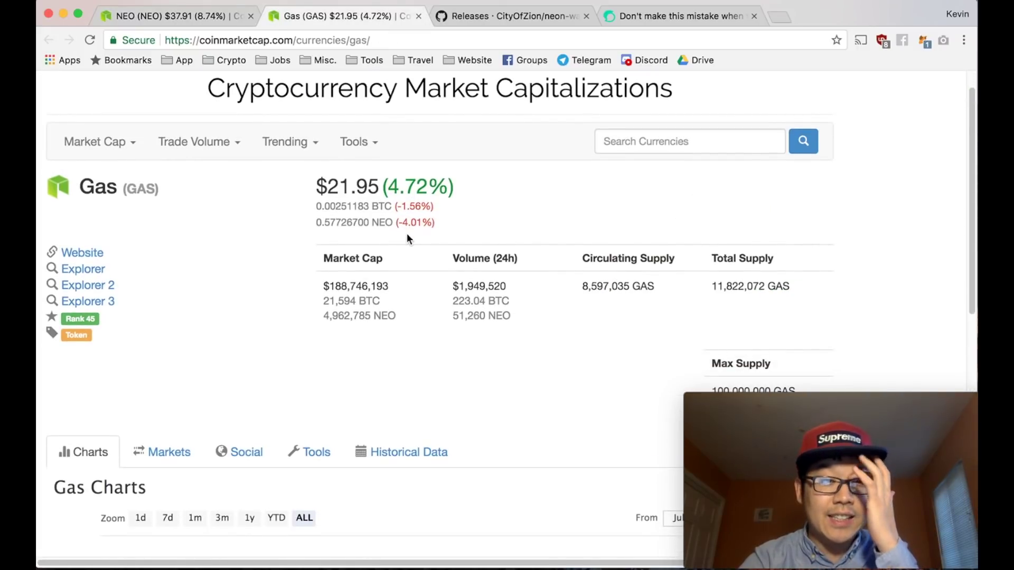
scroll(407, 232, "down", 5)
scroll(407, 233, "up", 4)
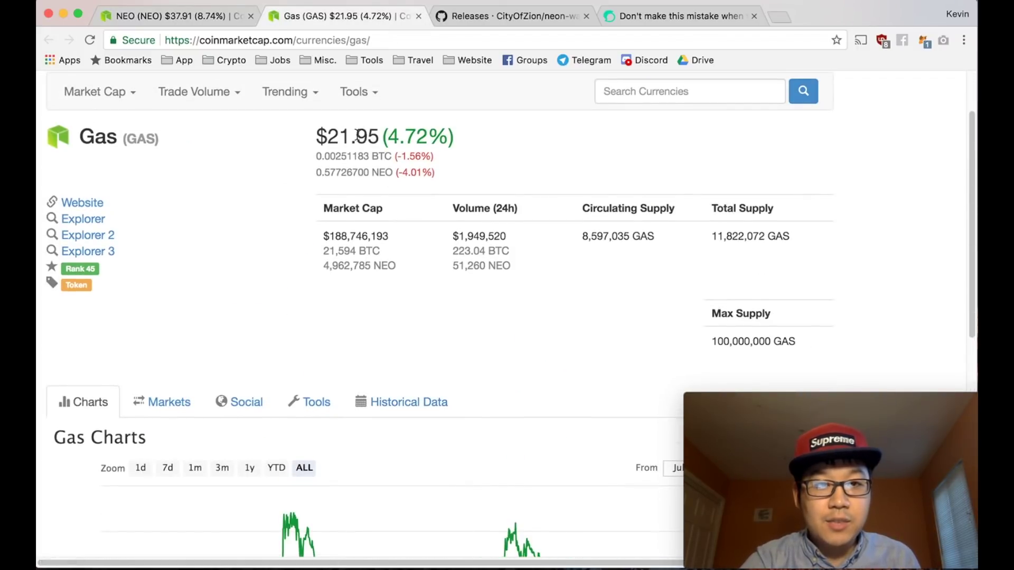
left_click_drag(328, 137, 441, 137)
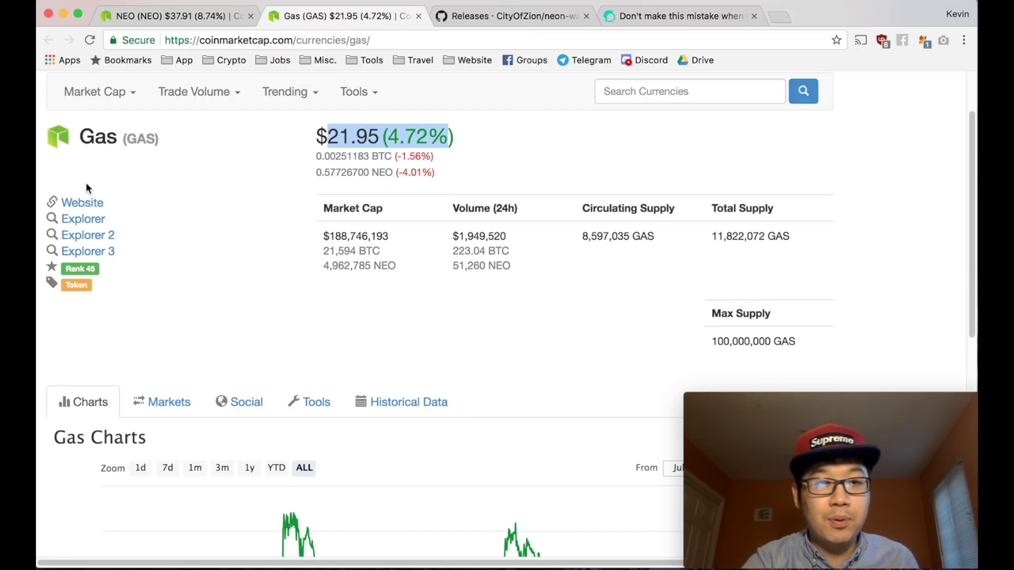
scroll(139, 210, "down", 3)
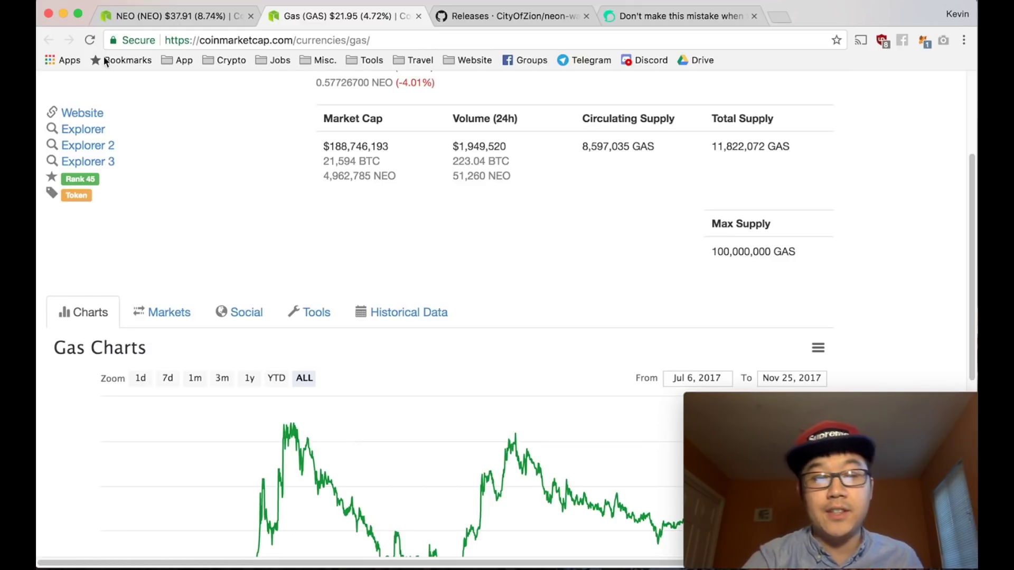
left_click(149, 7)
- Scroll the neon-wallet releases page to the Neon 0.0.7 downloads and launch Neon Wallet
left_click(473, 5)
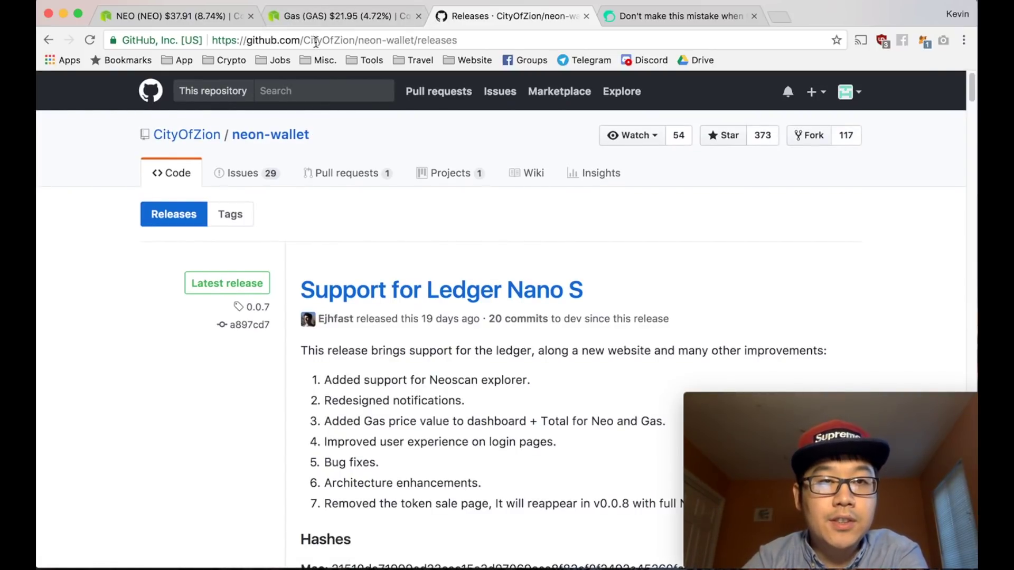
scroll(418, 211, "down", 8)
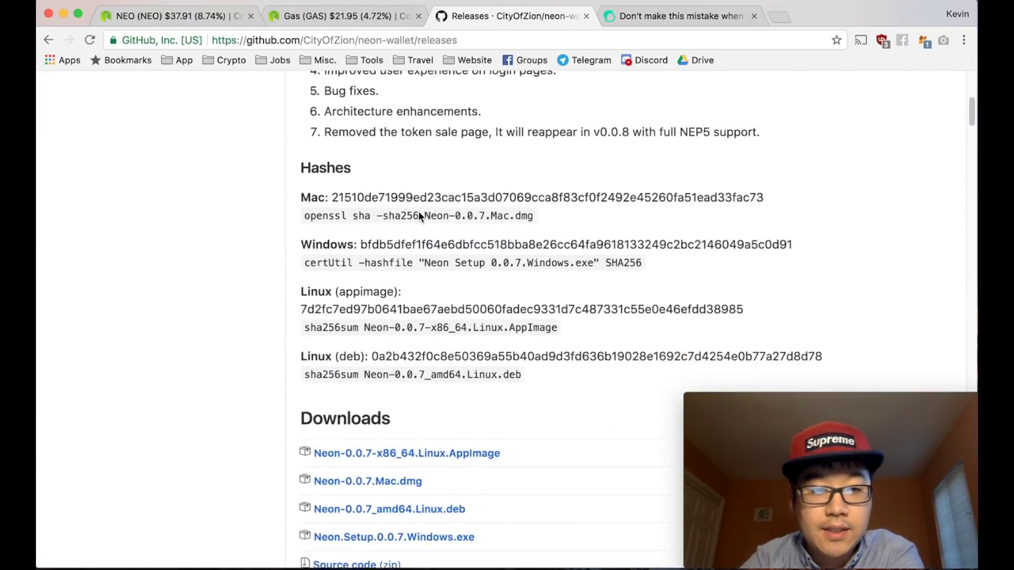
scroll(418, 212, "up", 3)
scroll(418, 211, "down", 6)
scroll(418, 216, "down", 2)
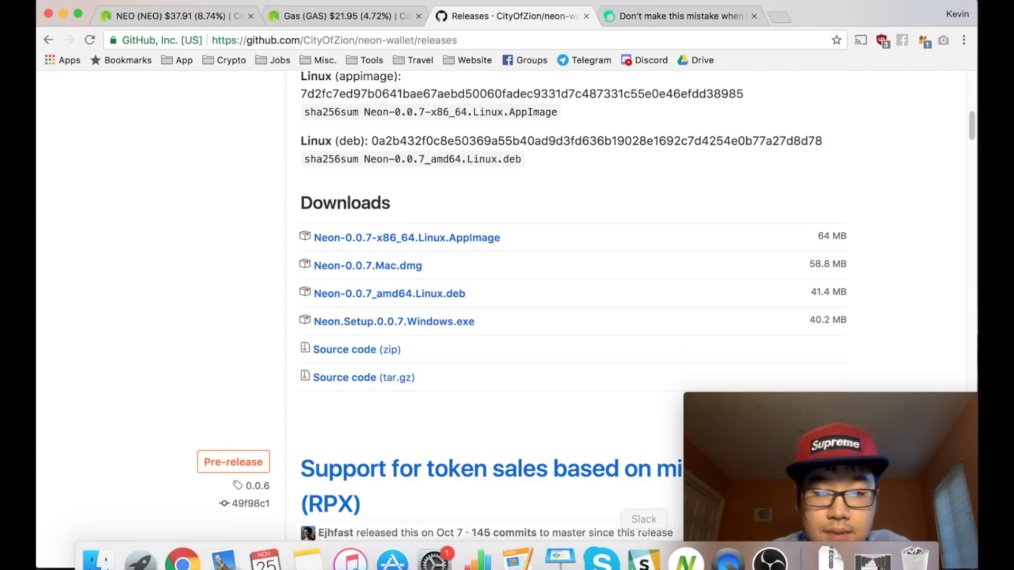
left_click(685, 544)
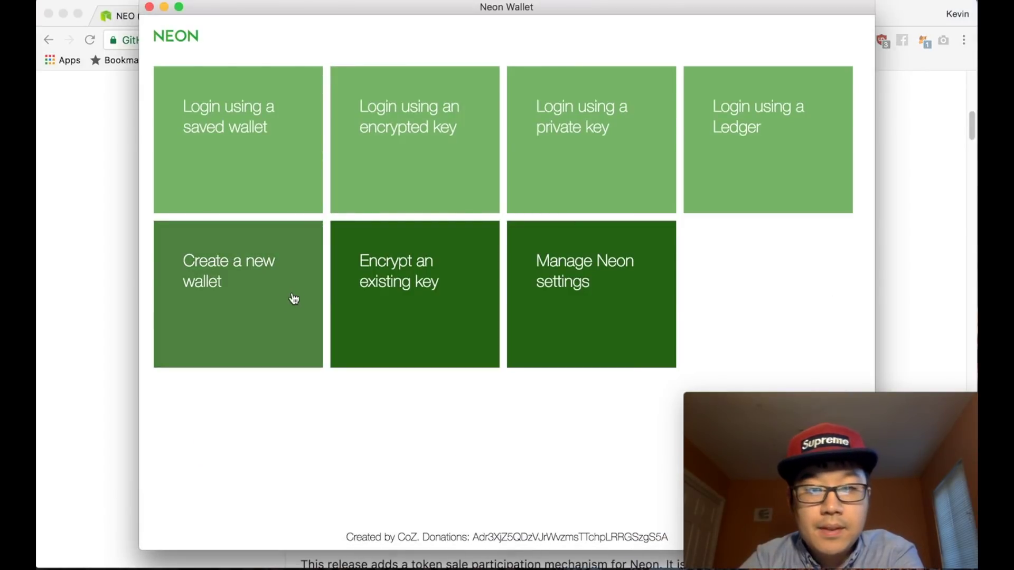
- Start a new wallet, enter and confirm its passphrase, and generate the public address and keys
left_click(269, 303)
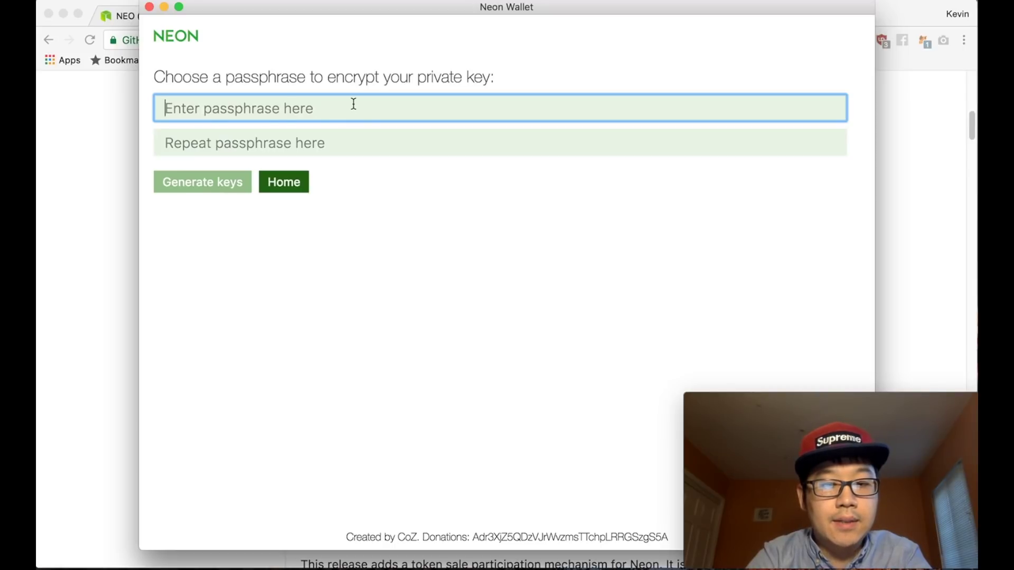
type("asdfghjkl")
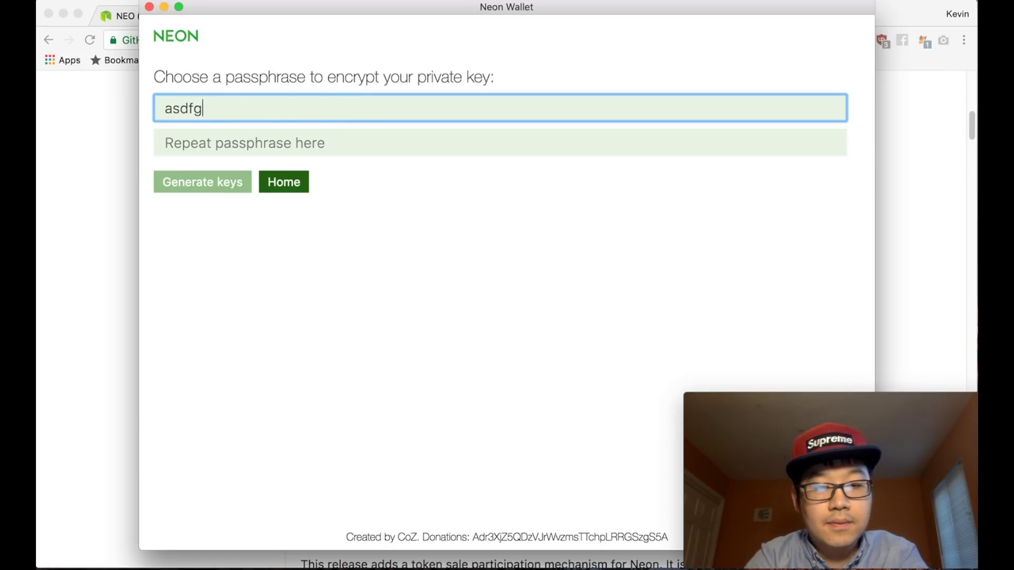
left_click(233, 142)
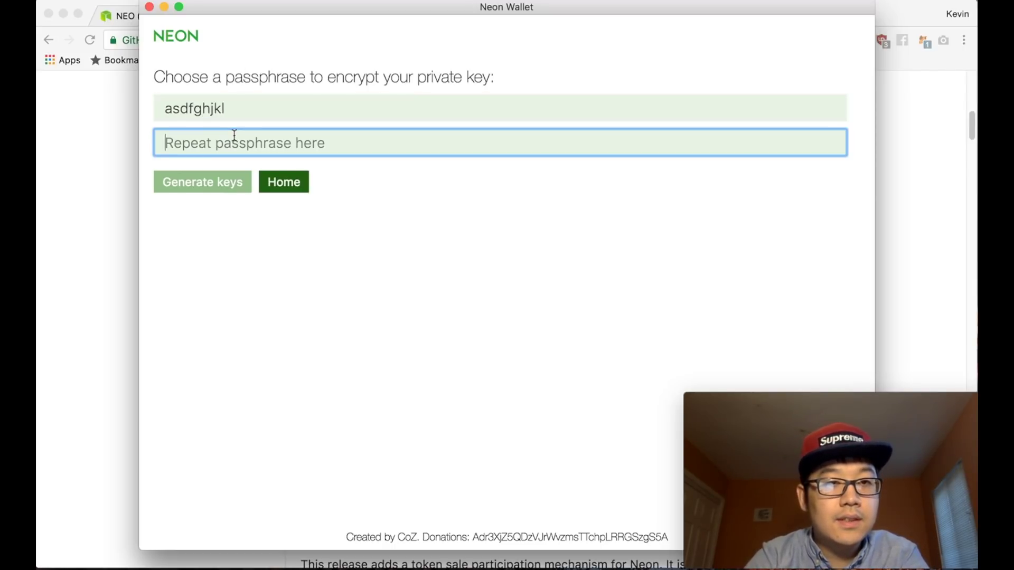
type("asdfghjkl")
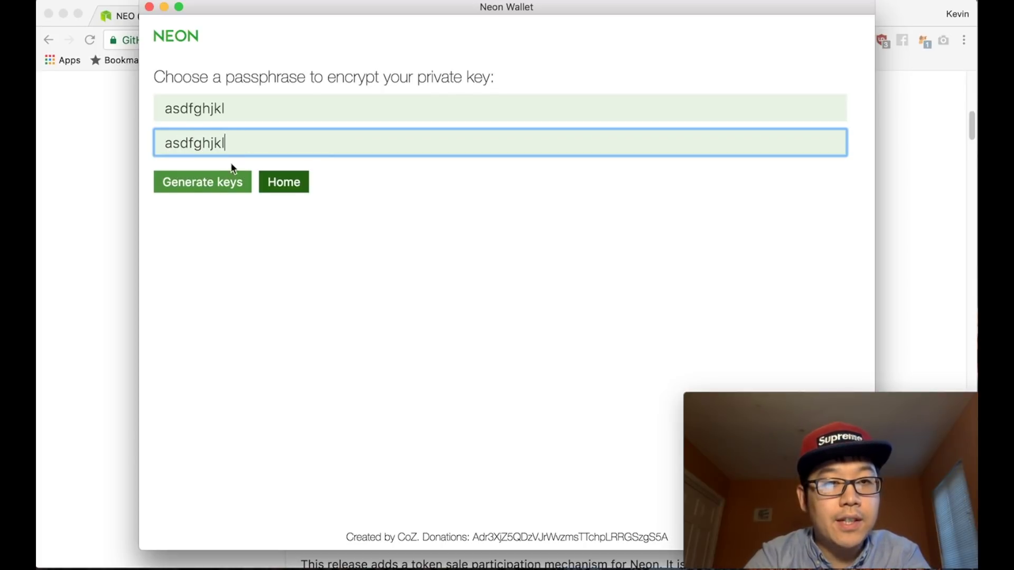
left_click(220, 182)
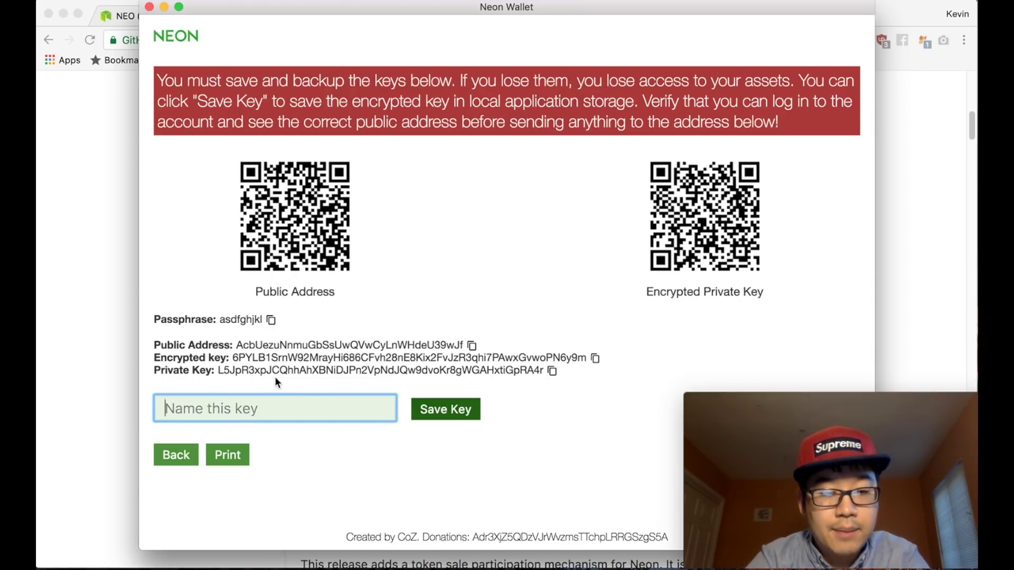
- Save the generated key under the name 'testing for video' and return to the start screen
type("testing for ")
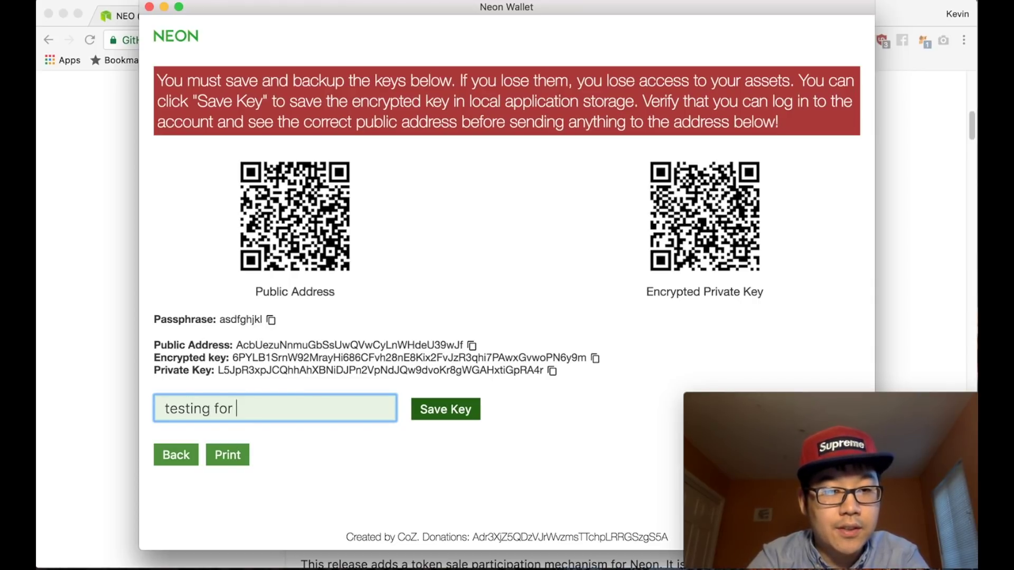
type("video")
left_click(436, 409)
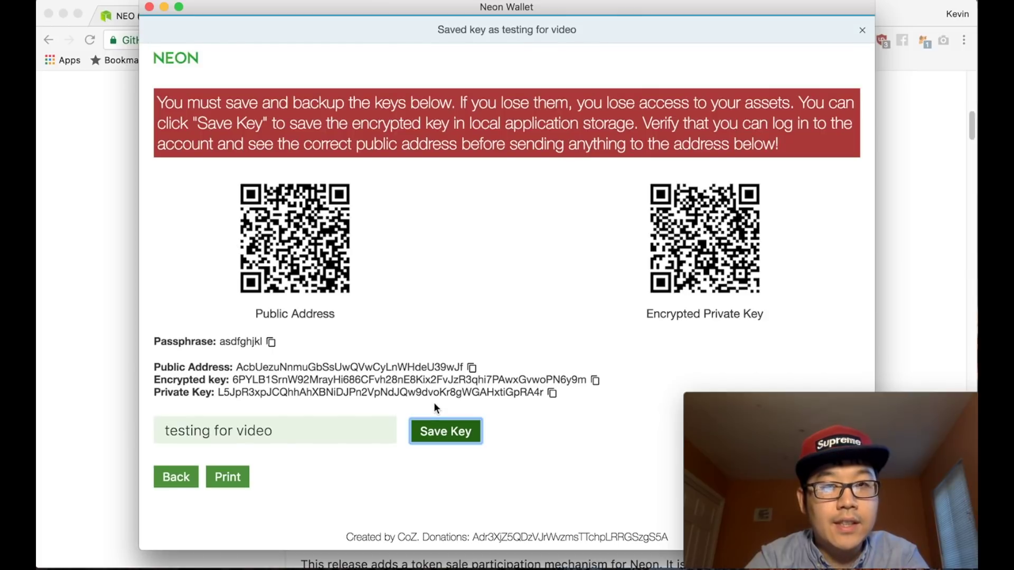
left_click(185, 478)
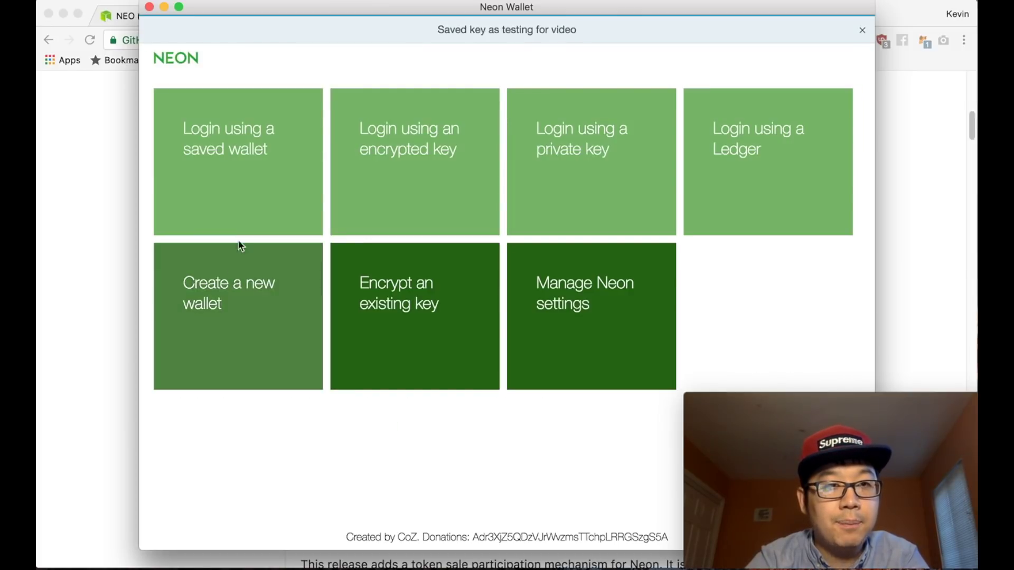
- Log into the saved 'testing for video' wallet using its passphrase
left_click(244, 224)
left_click(207, 125)
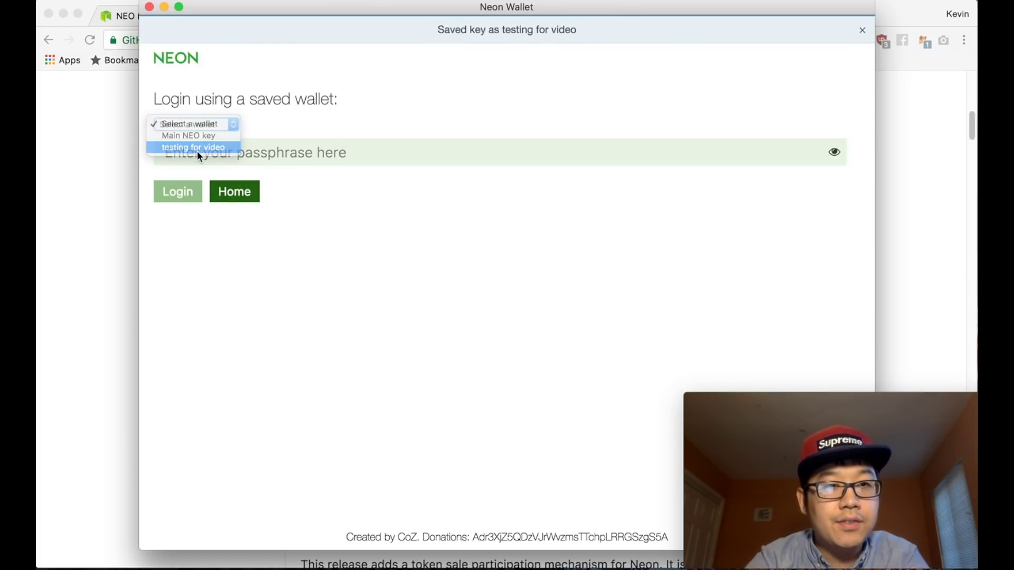
left_click(196, 148)
left_click(228, 137)
type("••••••")
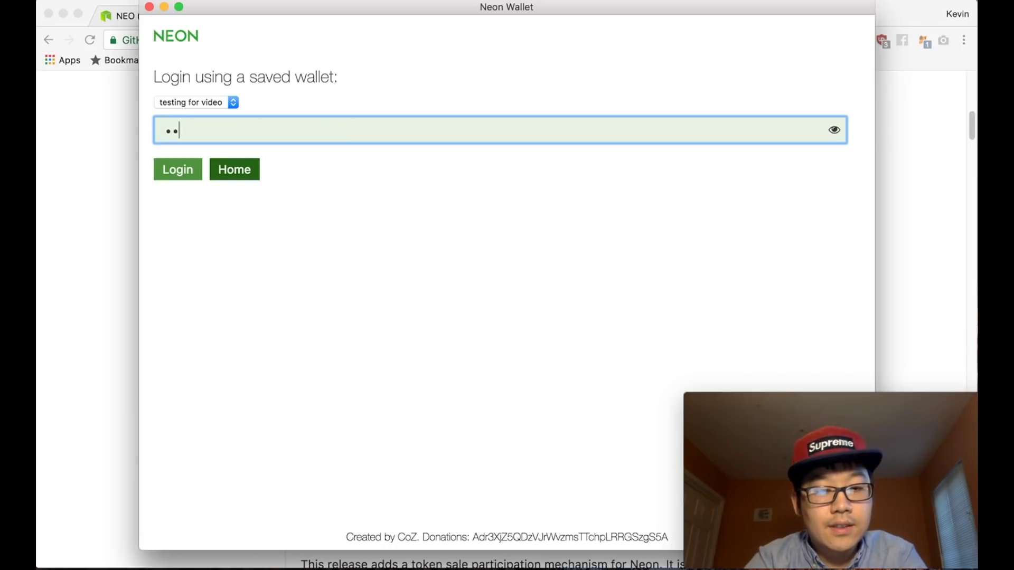
type("••••")
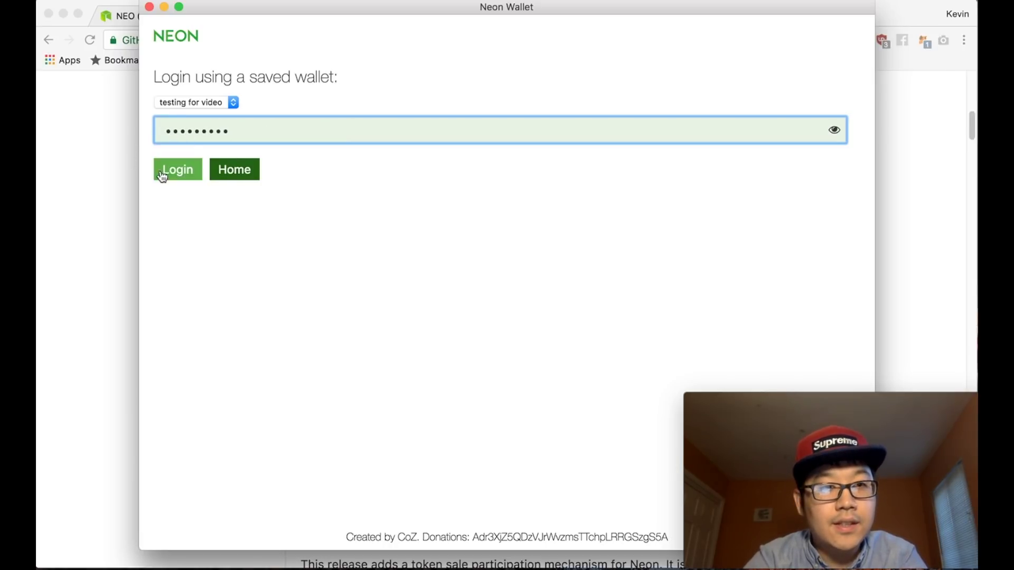
left_click(174, 164)
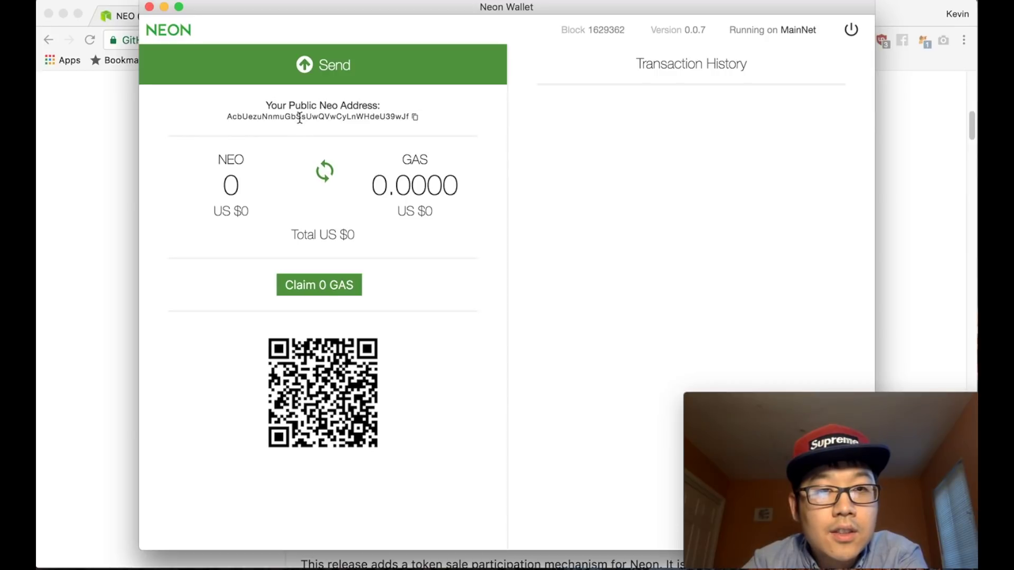
- Select the public NEO address on the dashboard, then switch to the browser's Steemit article on NEO transfers
double_click(300, 117)
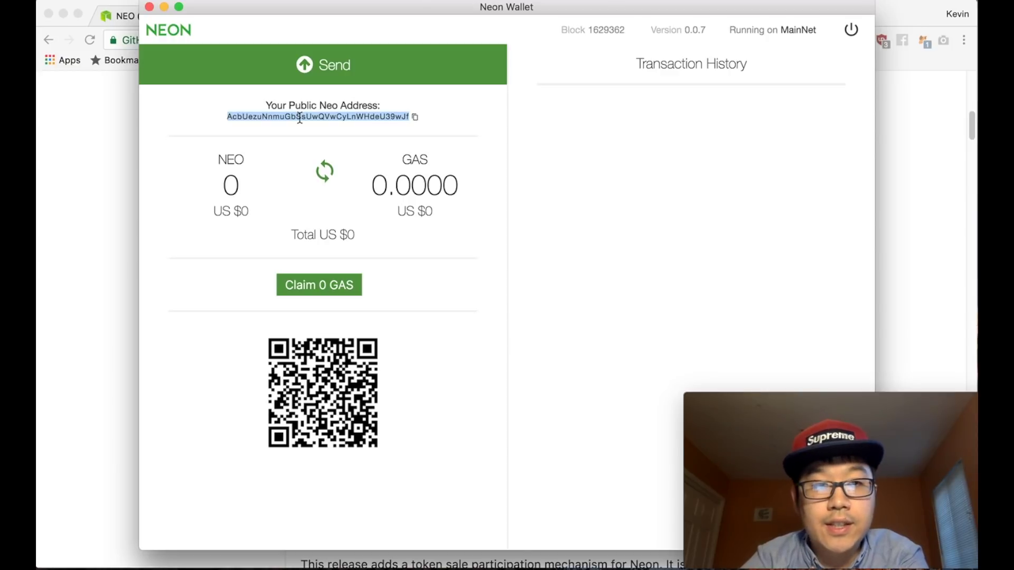
left_click(113, 128)
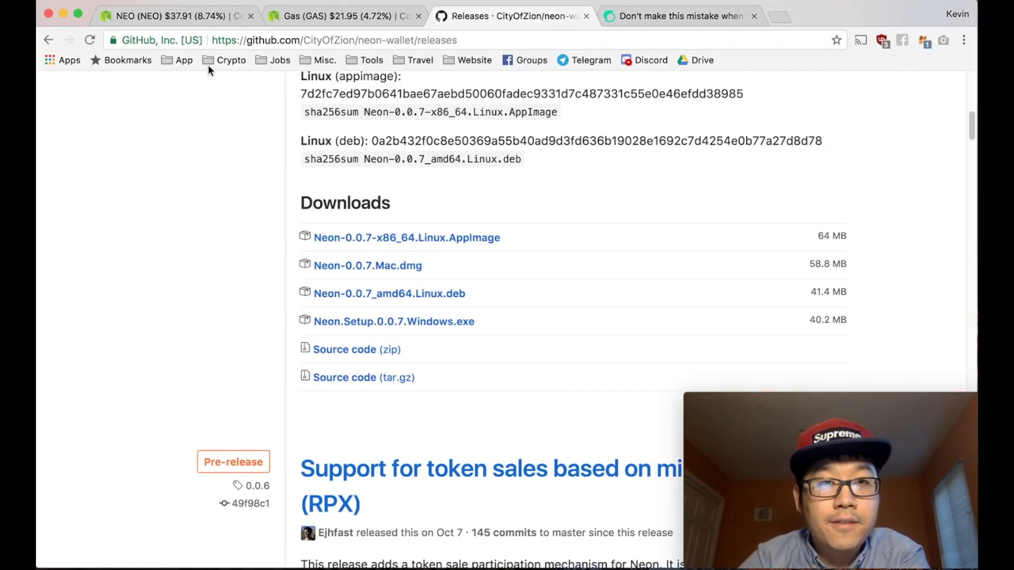
left_click(604, 3)
- Read through the Steemit article on NEO exchange withdrawals, then bring the wallet dashboard back in front
scroll(399, 195, "up", 10)
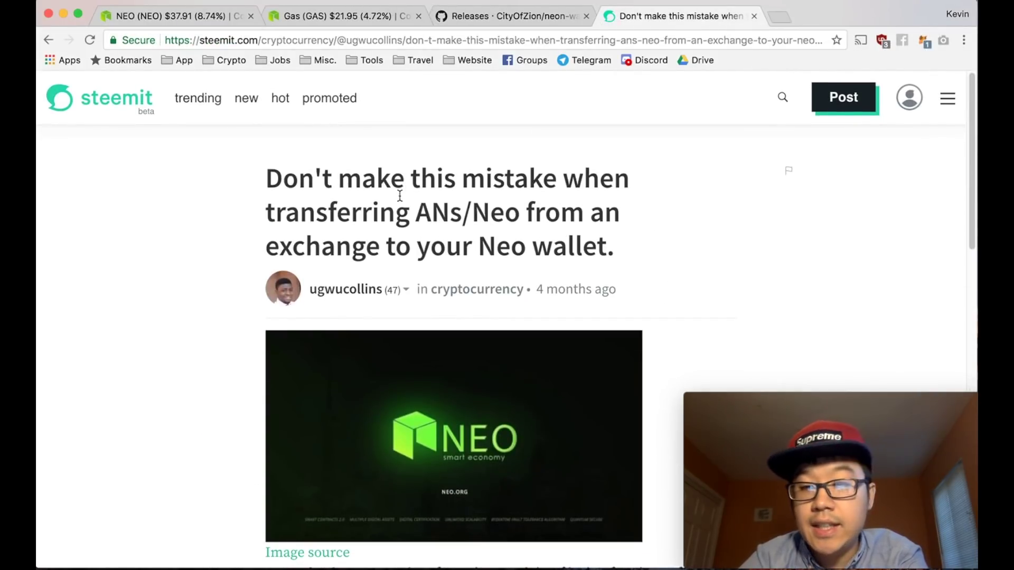
scroll(400, 195, "down", 8)
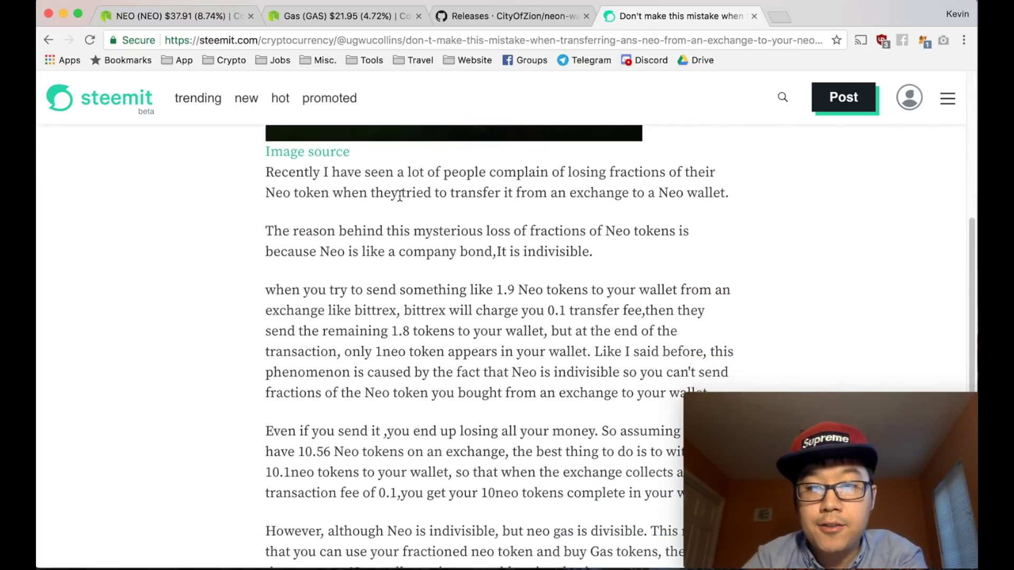
scroll(400, 195, "down", 4)
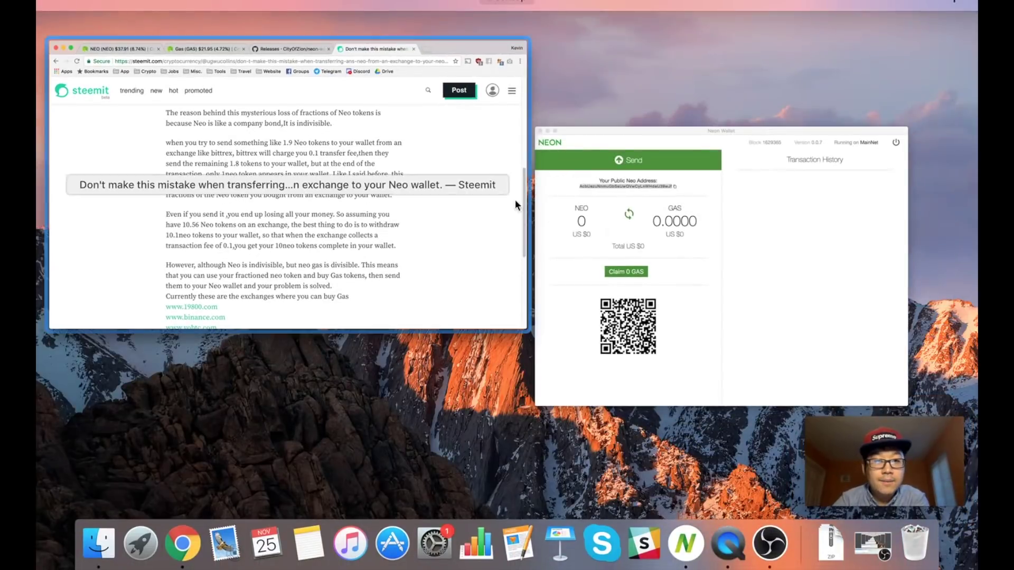
left_click(580, 192)
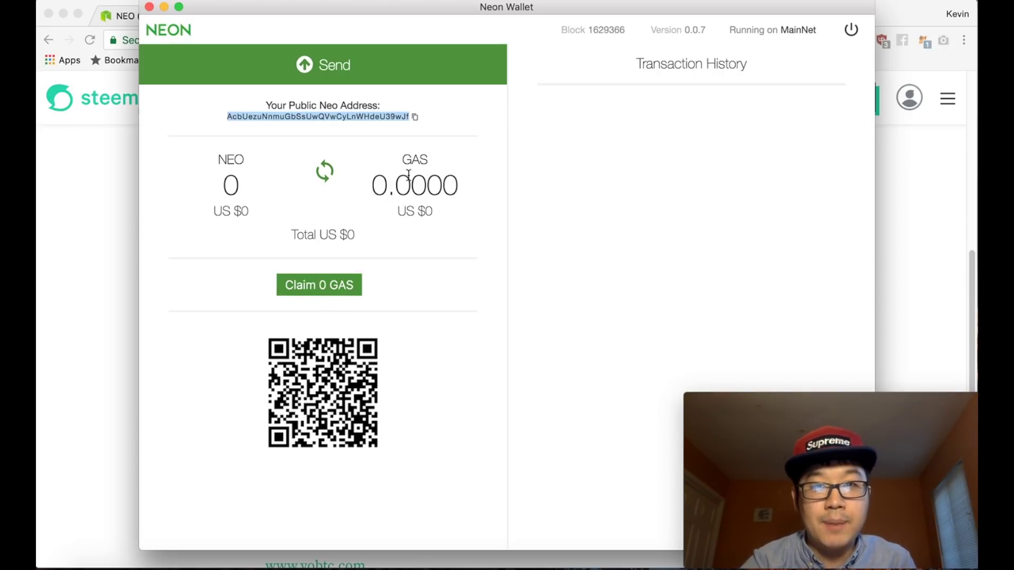
left_click(377, 143)
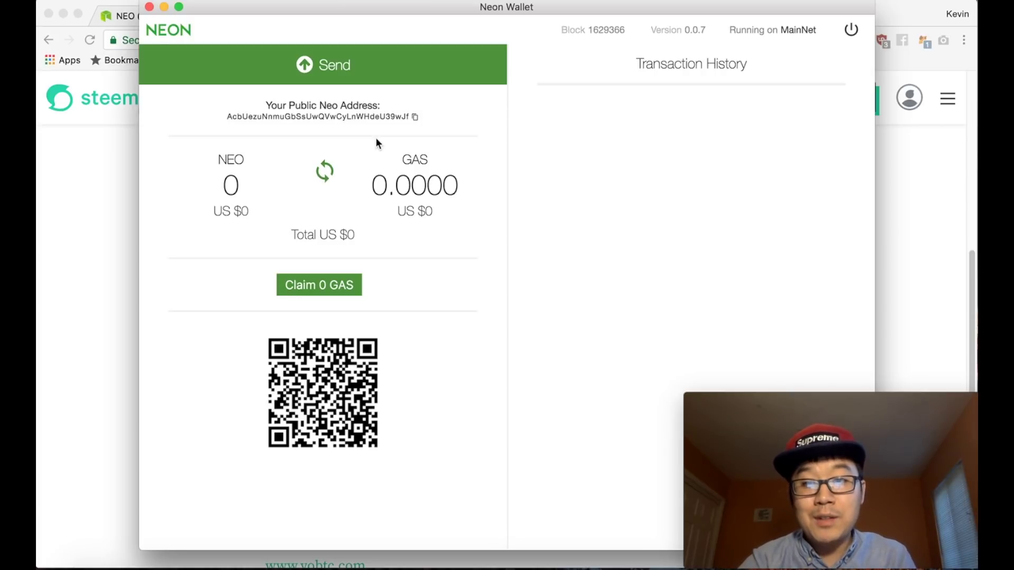